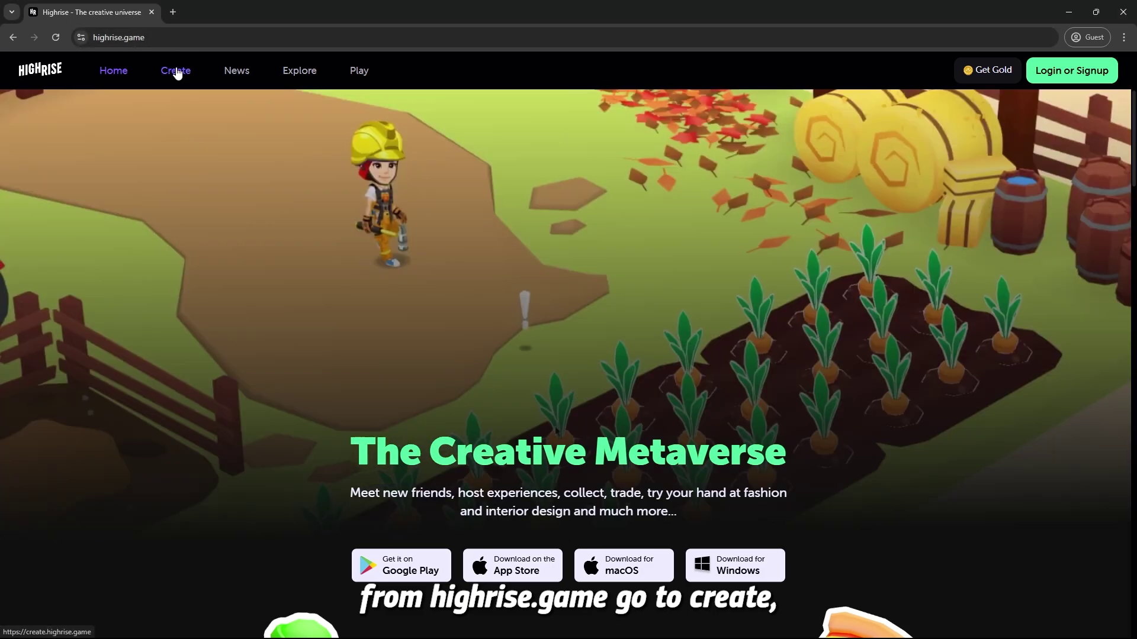
Go to Highrise Create's Highrise Studio page and start the Windows Studio Hub download
{"action": "left_click", "coordinate": [177, 70]}
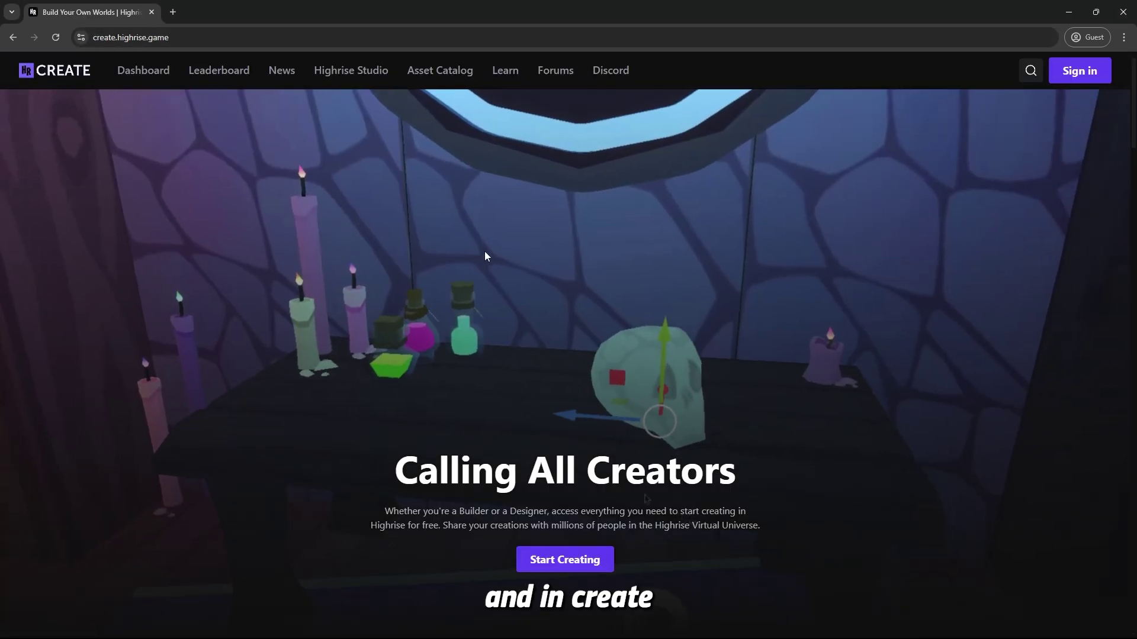
{"action": "left_click", "coordinate": [356, 78]}
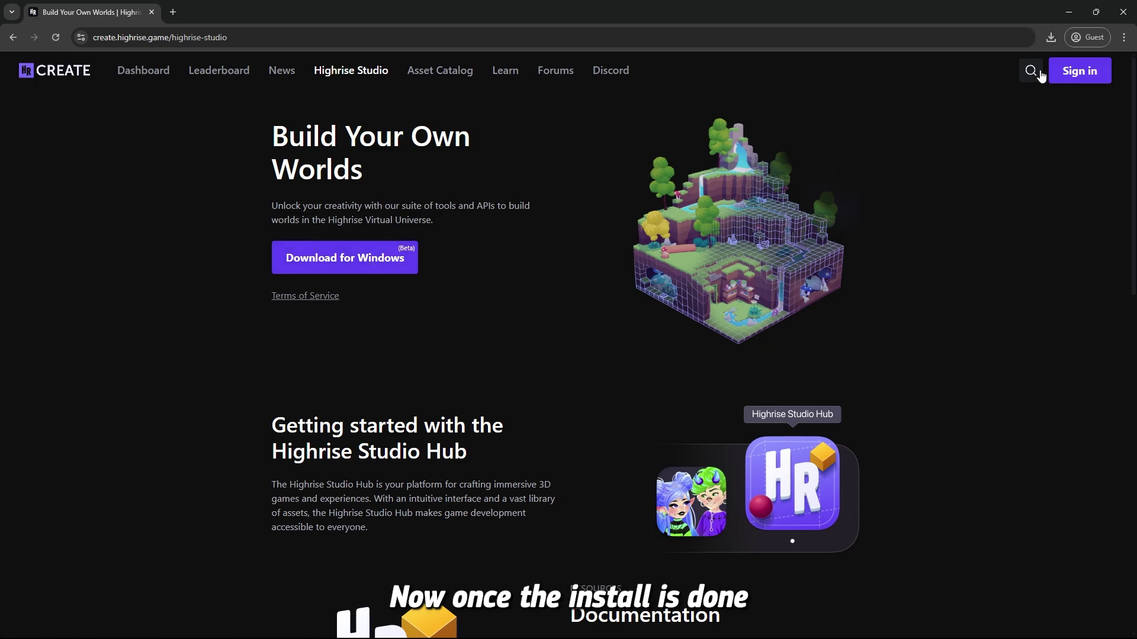
Run the downloaded installer and install Highrise Studio Hub 0.5.5 with a desktop shortcut, then launch it
{"action": "left_click", "coordinate": [1048, 40]}
{"action": "left_click", "coordinate": [950, 131]}
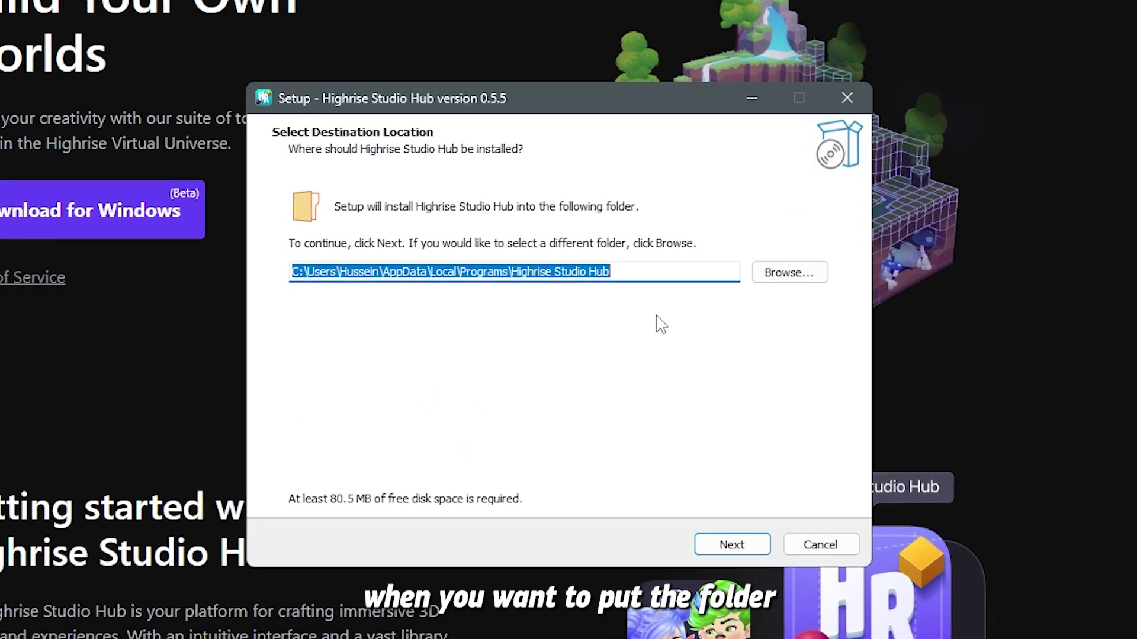
{"action": "left_click", "coordinate": [729, 542]}
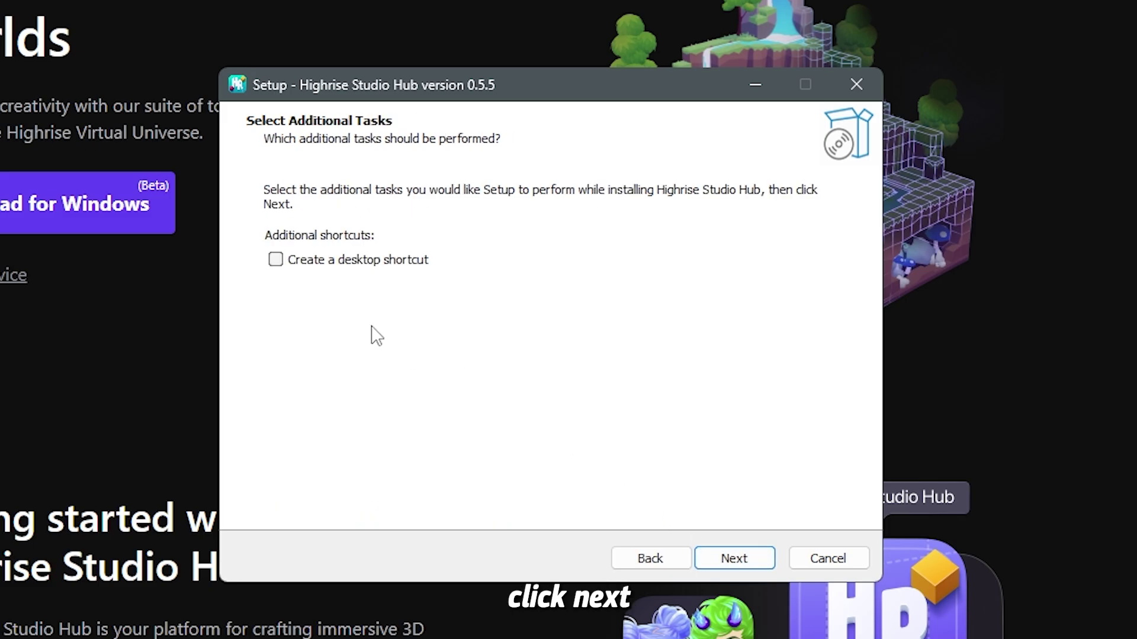
{"action": "left_click", "coordinate": [328, 265]}
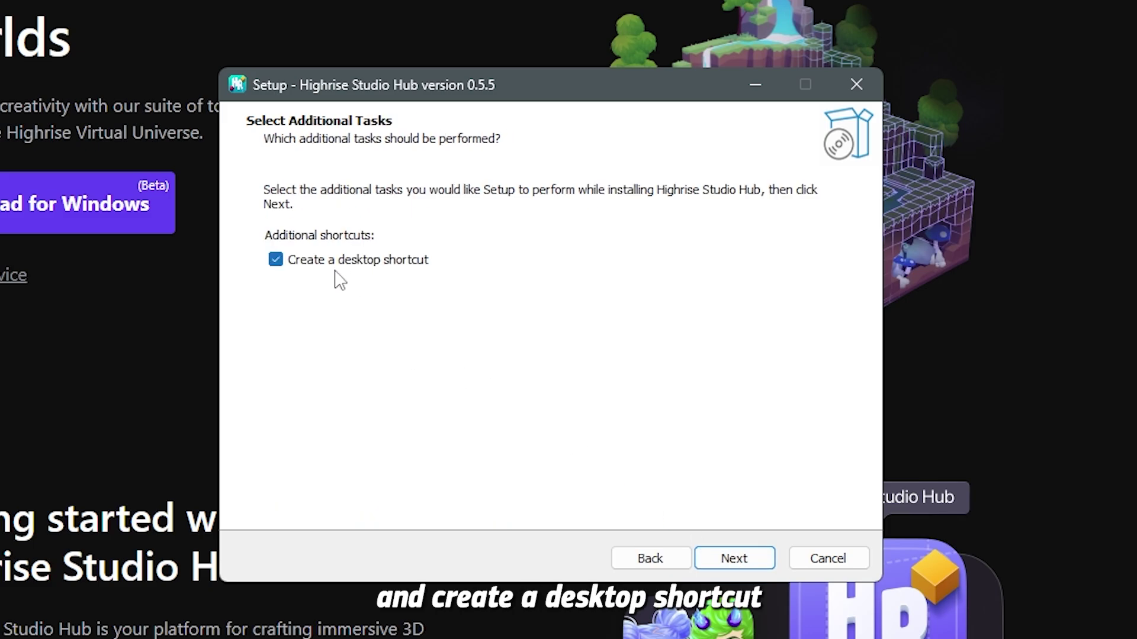
{"action": "left_click", "coordinate": [730, 560]}
{"action": "left_click", "coordinate": [725, 560]}
{"action": "left_click_drag", "start_coordinate": [568, 90], "coordinate": [495, 122]}
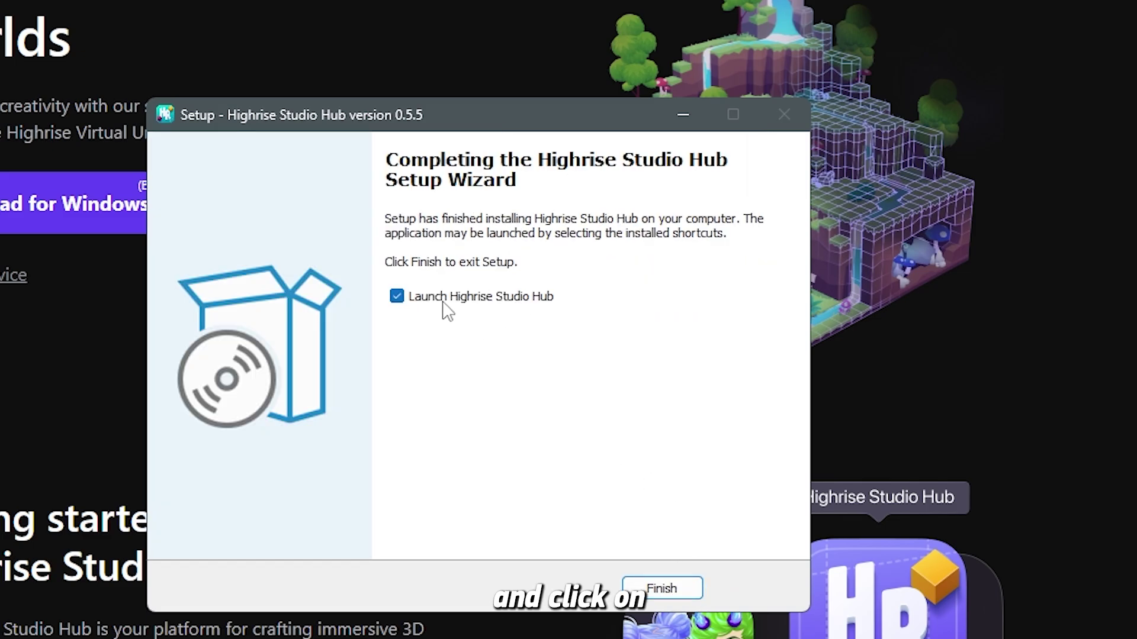
{"action": "left_click", "coordinate": [662, 588]}
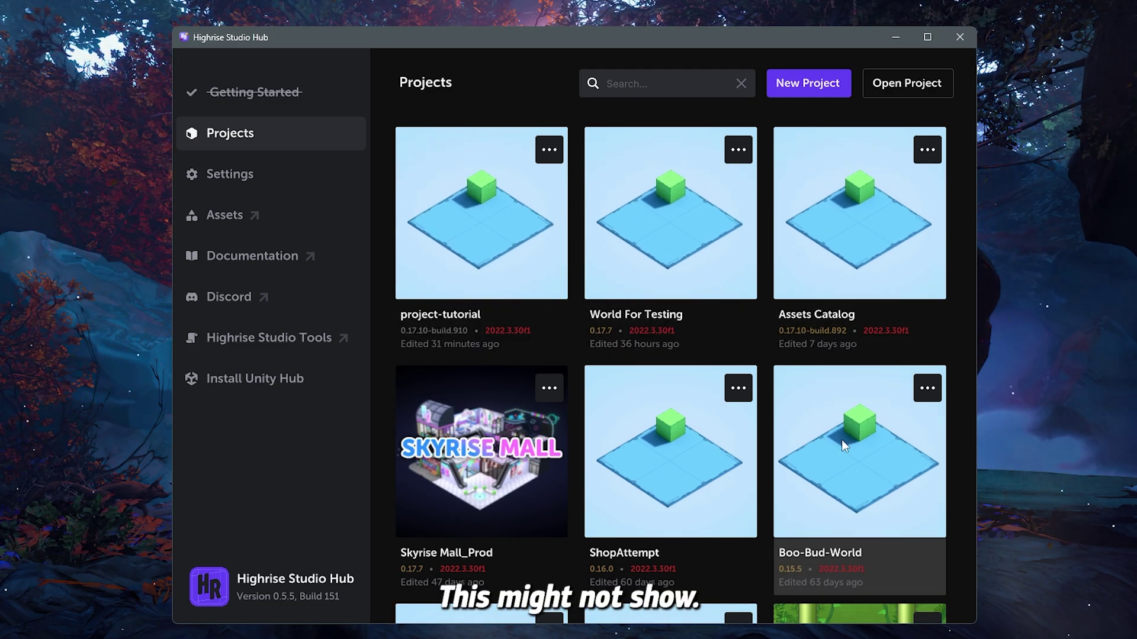
Show the Getting Started page listing five setup steps, beginning with Install Unity Hub
{"action": "left_click", "coordinate": [254, 92]}
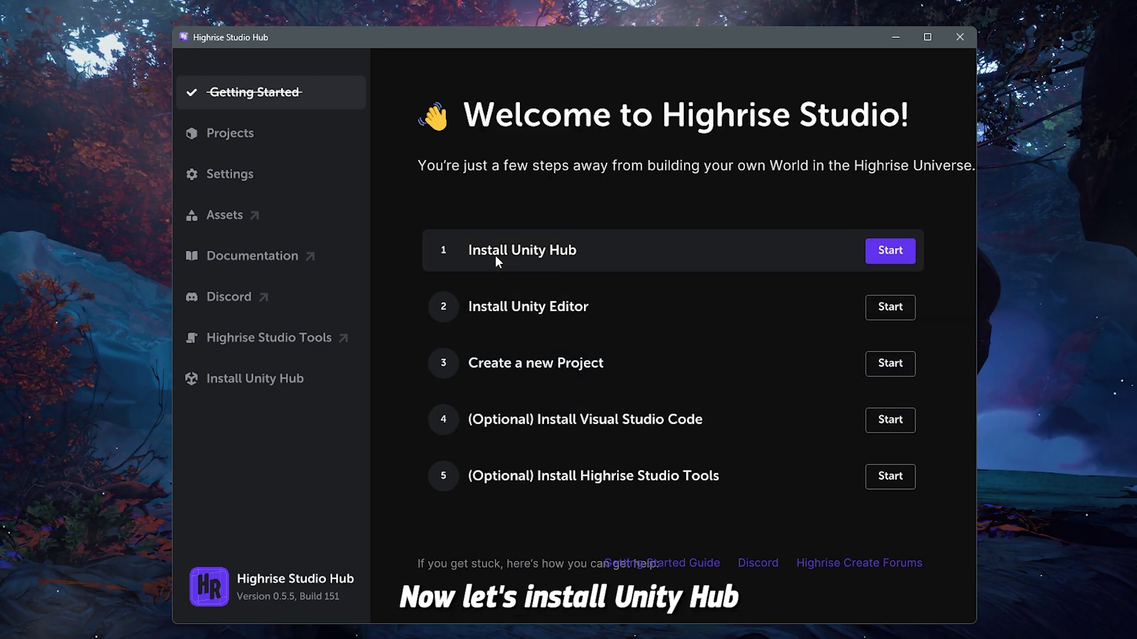
Start the Install Unity Hub step and download the Unity Hub installer from unity.com/download
{"action": "left_click", "coordinate": [890, 255]}
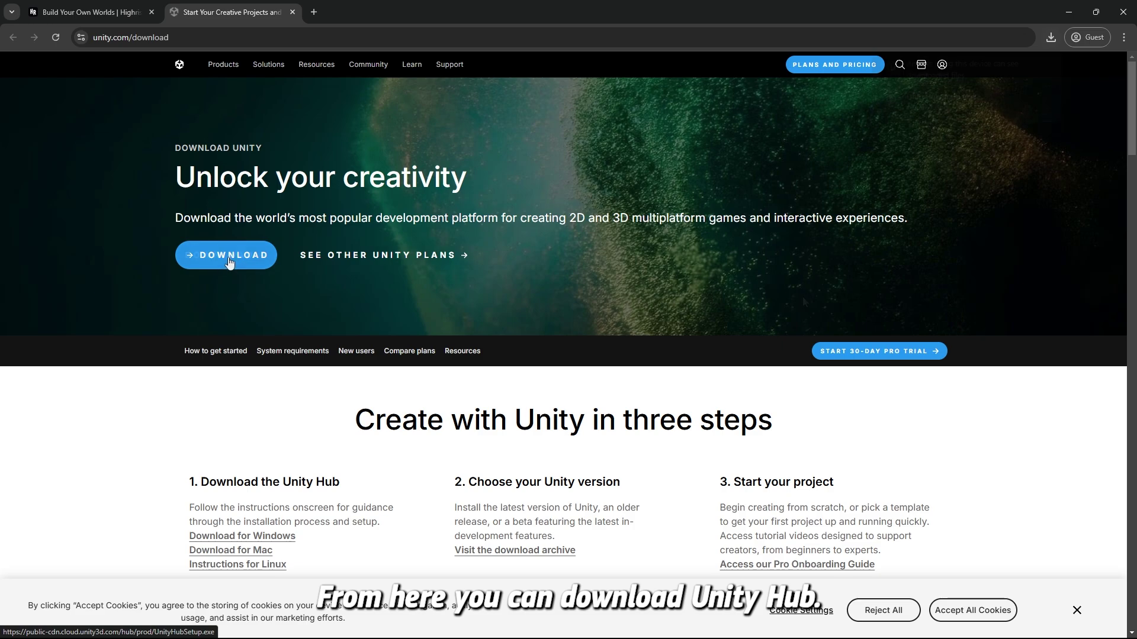
{"action": "left_click", "coordinate": [230, 262]}
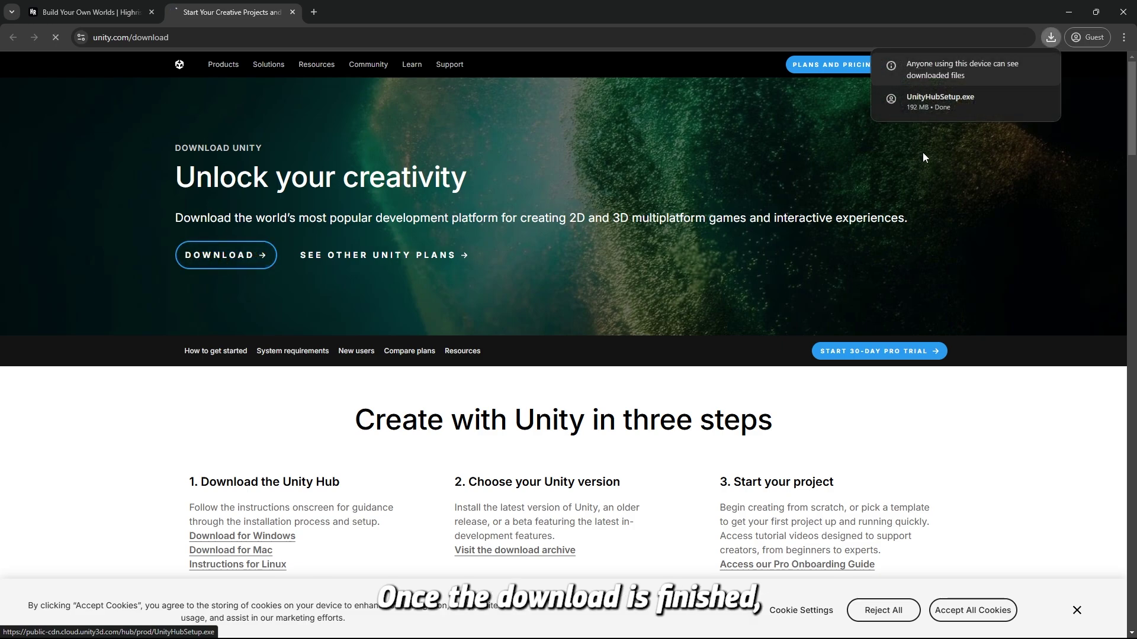
{"action": "left_click", "coordinate": [940, 107]}
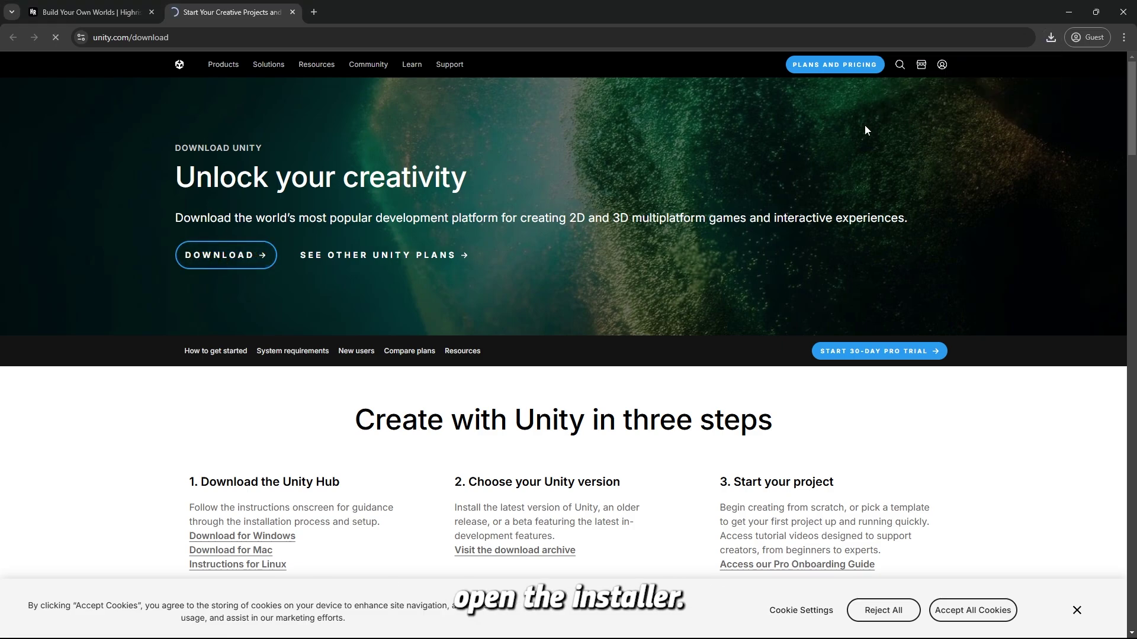
Accept the license, install Unity Hub 3.11.0 in the default Program Files folder, and run it
{"action": "left_click", "coordinate": [634, 419]}
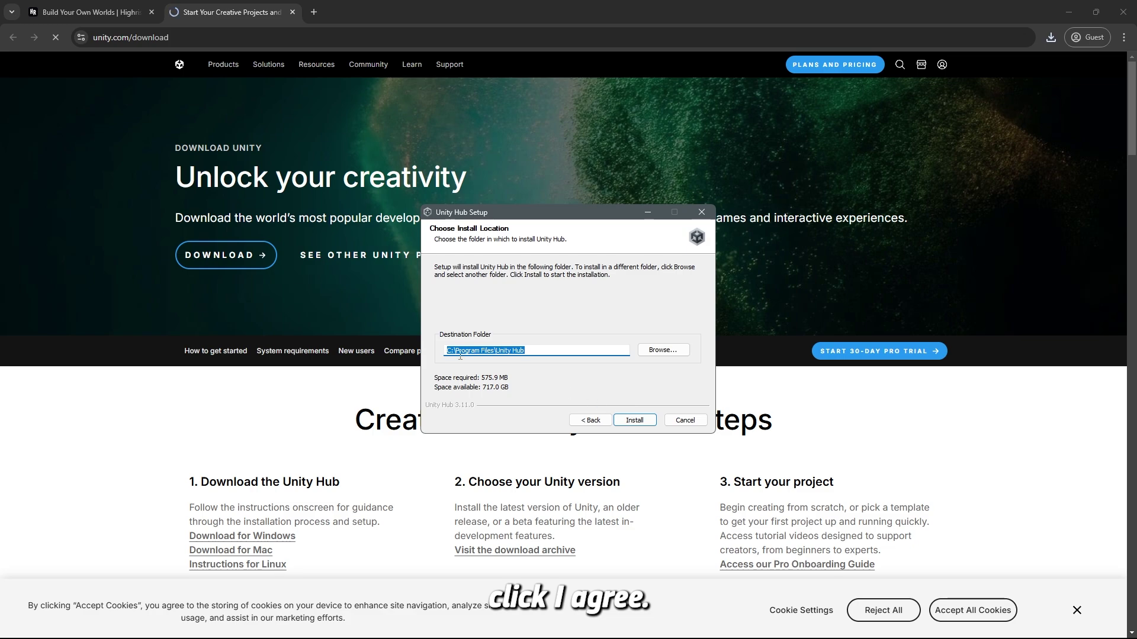
{"action": "left_click", "coordinate": [632, 422]}
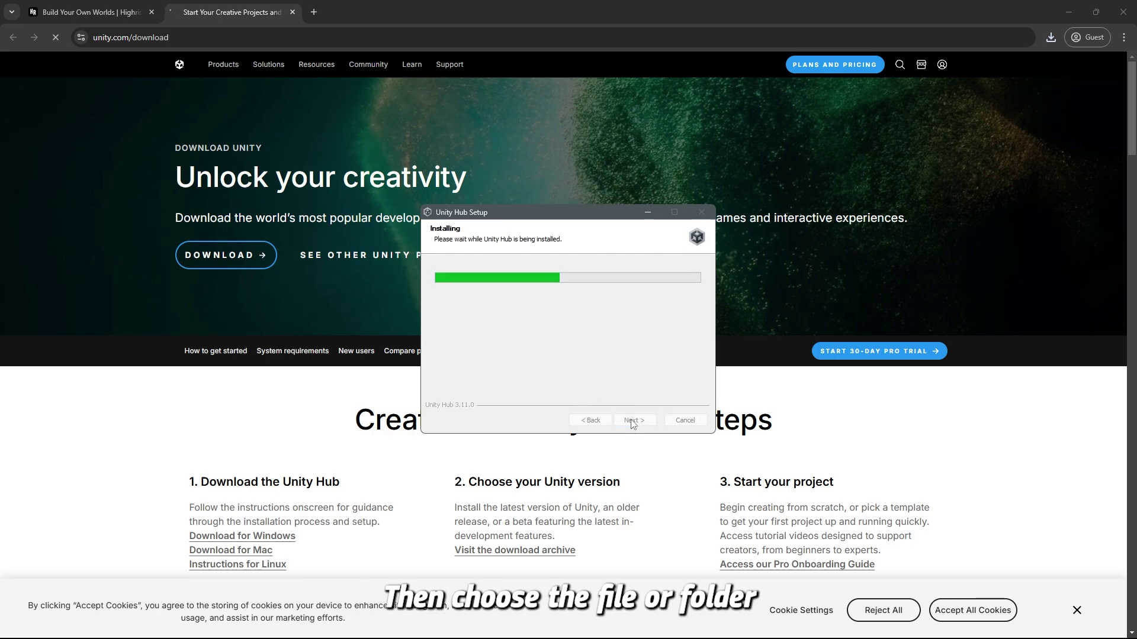
{"action": "left_click", "coordinate": [1068, 13]}
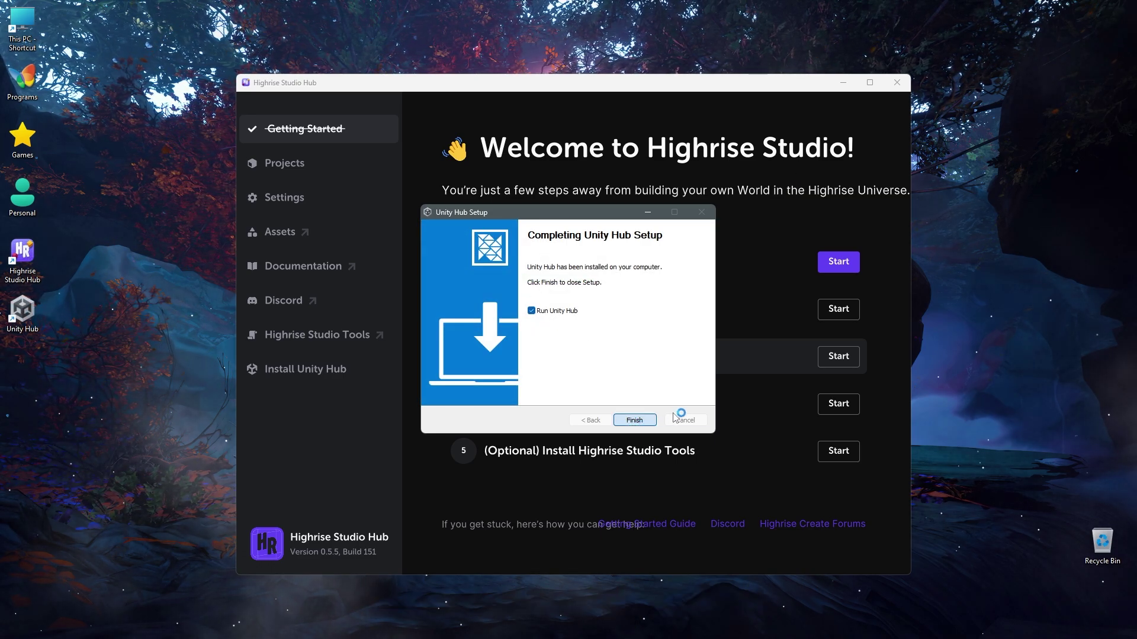
{"action": "left_click", "coordinate": [645, 419]}
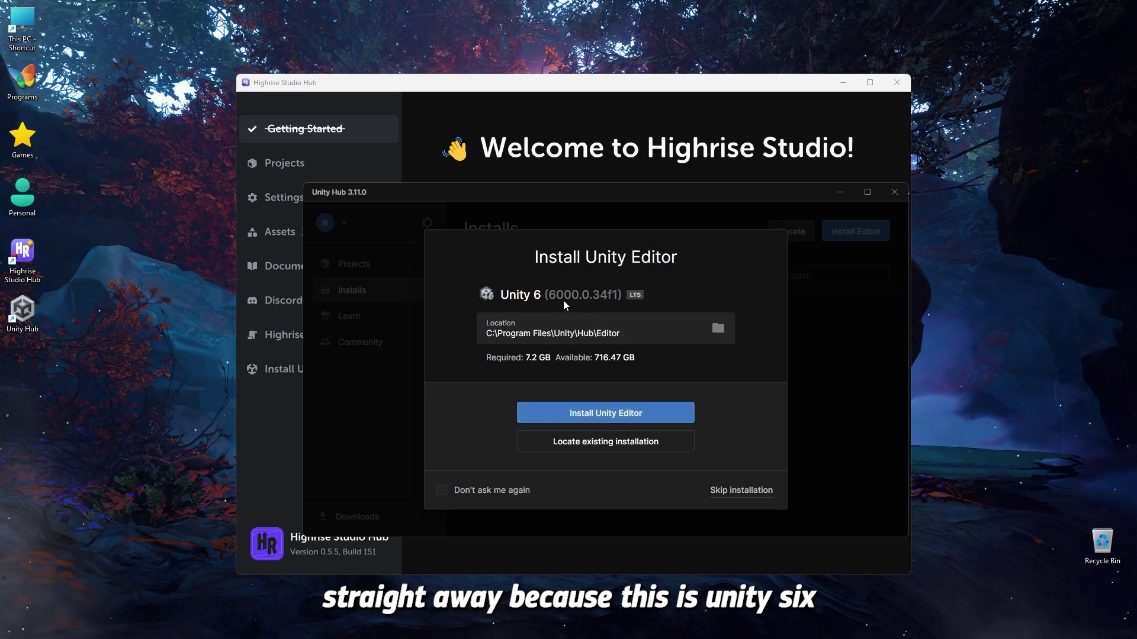
Skip the Unity 6 (6000.0.34f1) editor install and check the signed-in account menu
{"action": "left_click", "coordinate": [741, 494]}
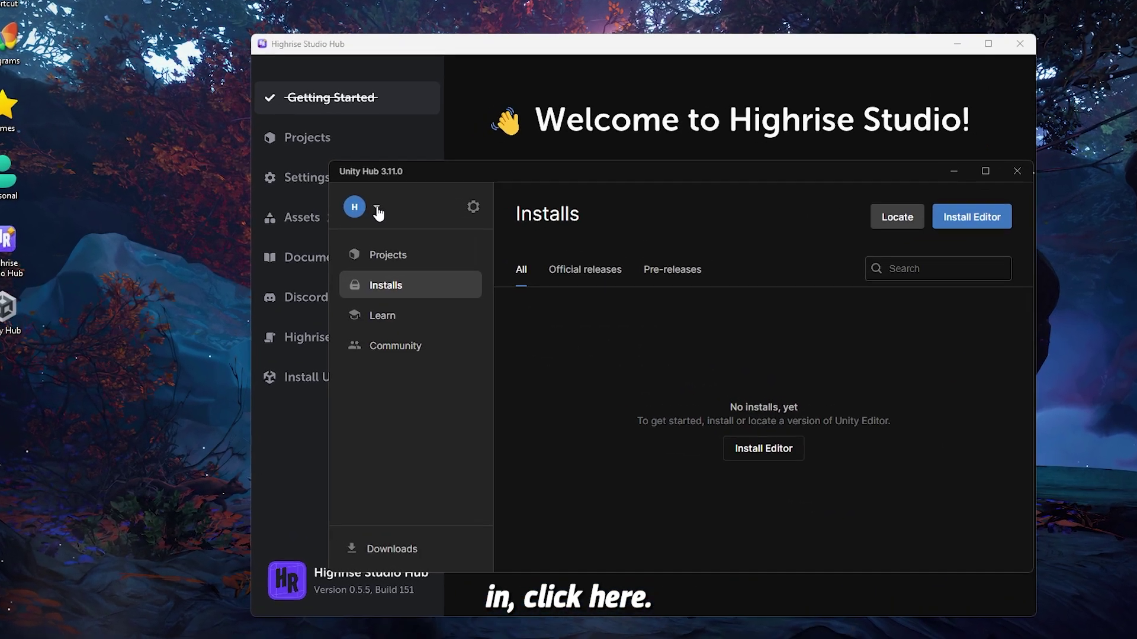
{"action": "left_click", "coordinate": [345, 226]}
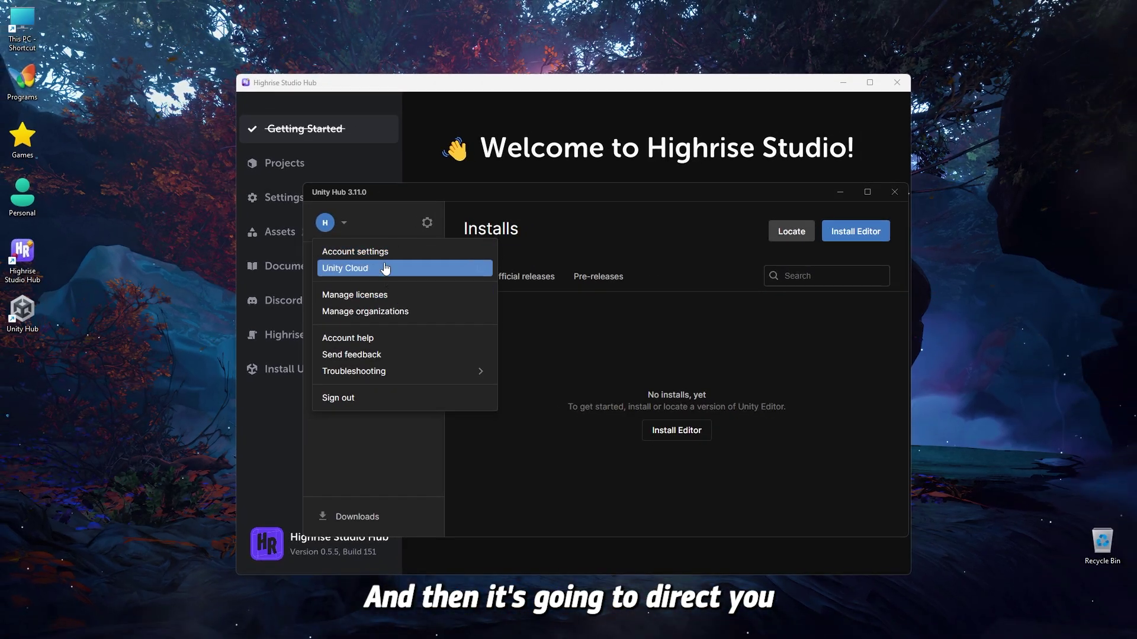
{"action": "left_click", "coordinate": [363, 224]}
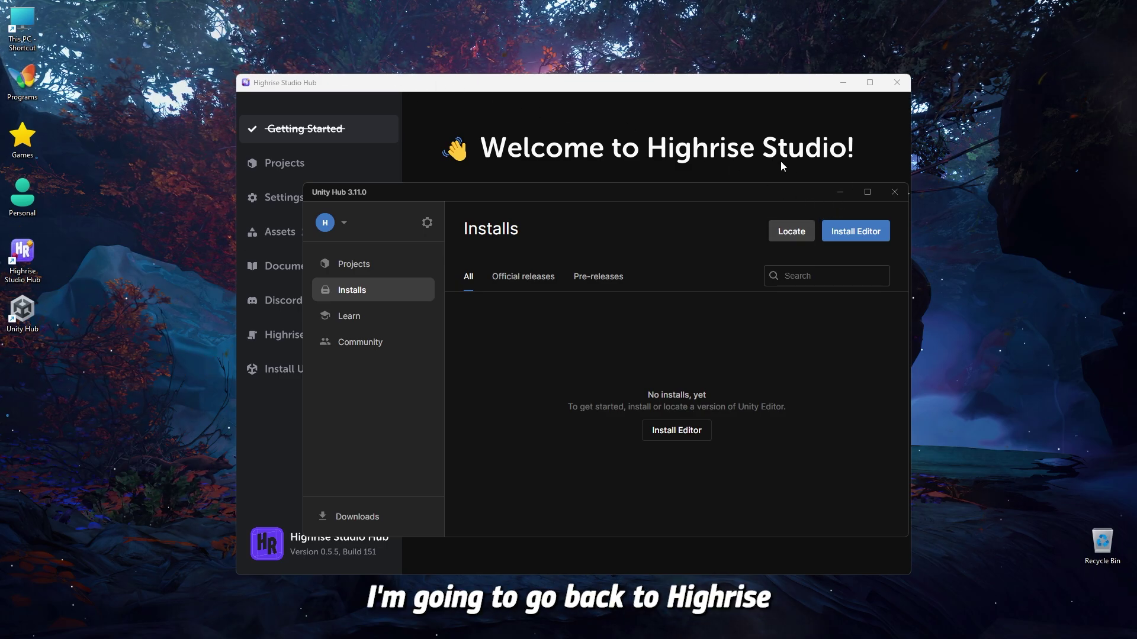
Install Unity Editor 2022.3.30f1 through Highrise Studio Hub's Getting Started step and confirm its success
{"action": "left_click", "coordinate": [840, 192]}
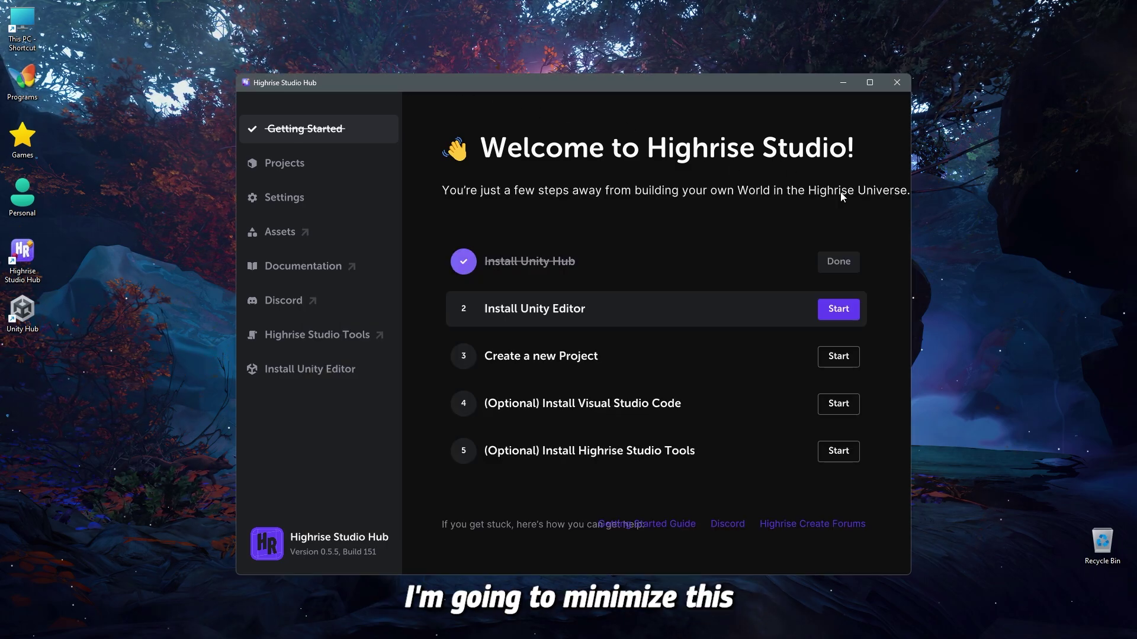
{"action": "left_click", "coordinate": [844, 318]}
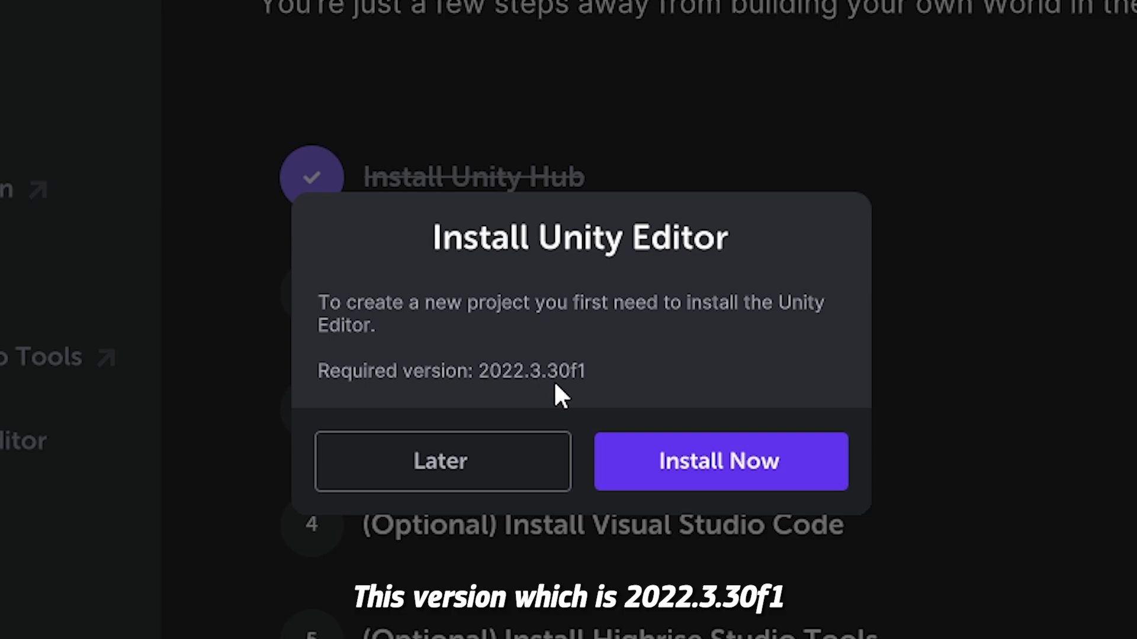
{"action": "left_click", "coordinate": [738, 456]}
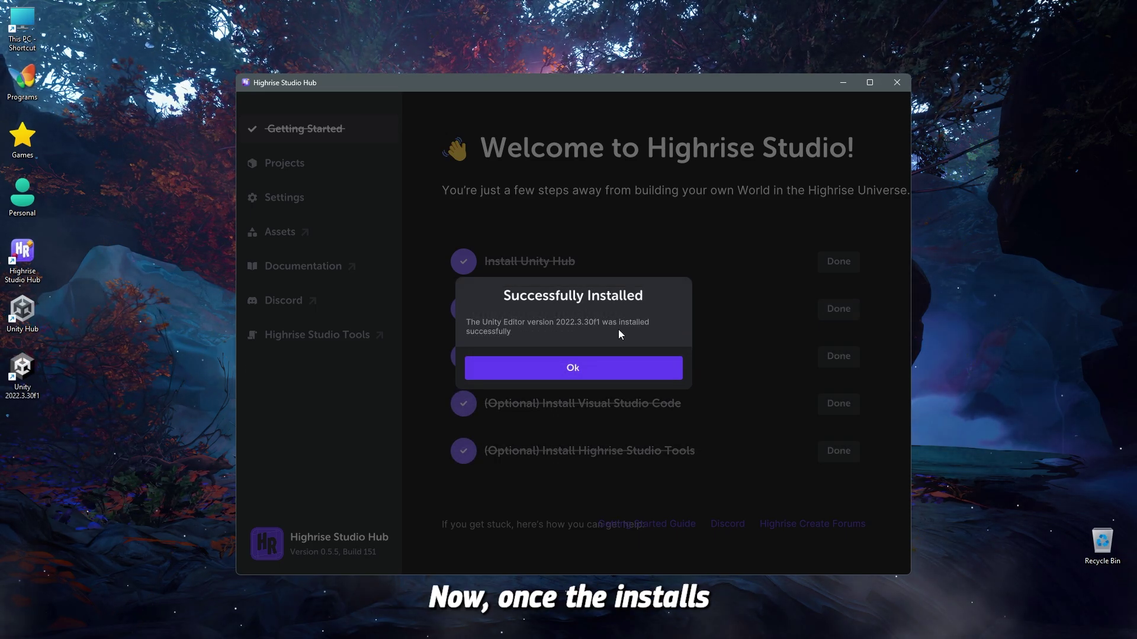
{"action": "left_click", "coordinate": [600, 369]}
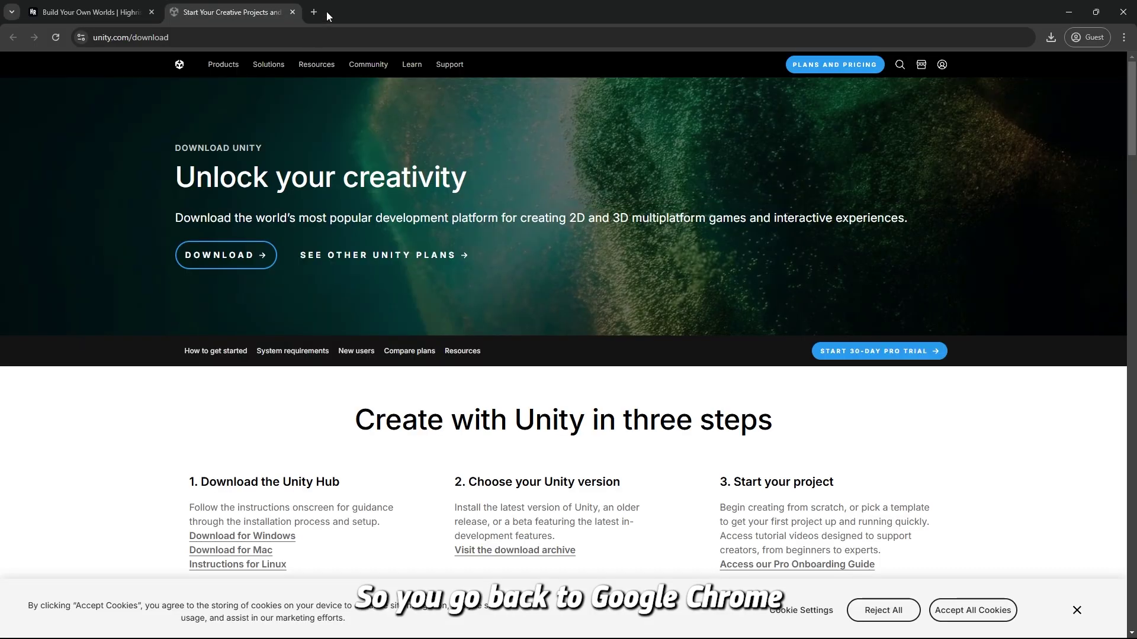
Search Google for 'vs code download' in a new tab and open the Visual Studio Code download result
{"action": "left_click", "coordinate": [314, 12]}
{"action": "type", "text": "vs code dwo"}
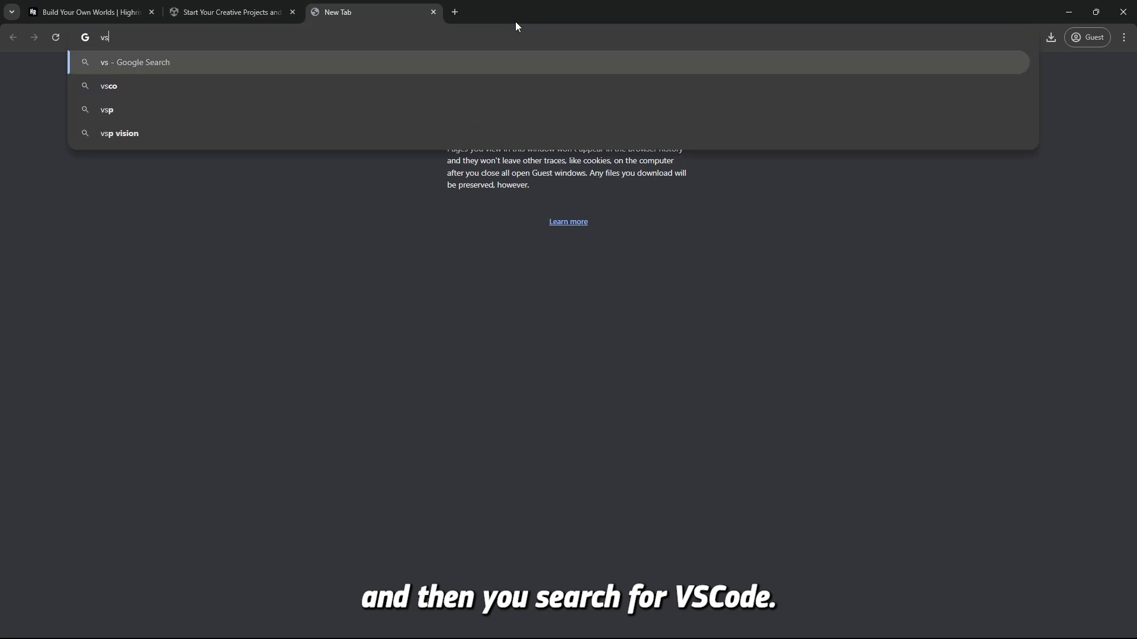
{"action": "key", "text": "BackSpace"}
{"action": "key", "text": "BackSpace"}
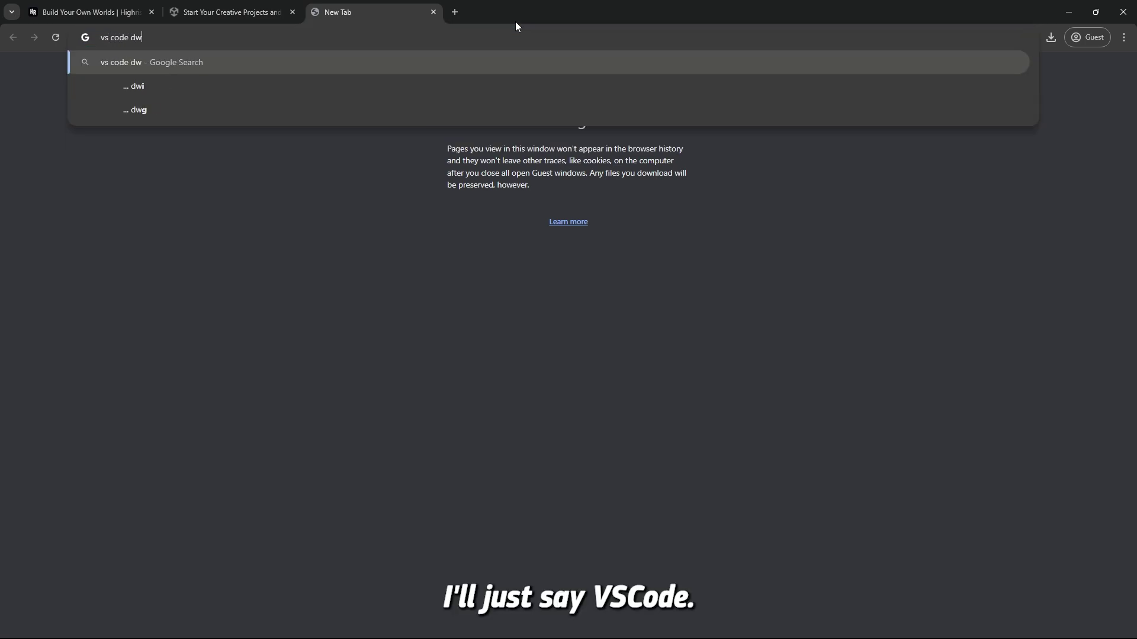
{"action": "type", "text": "ownload"}
{"action": "key", "text": "Return"}
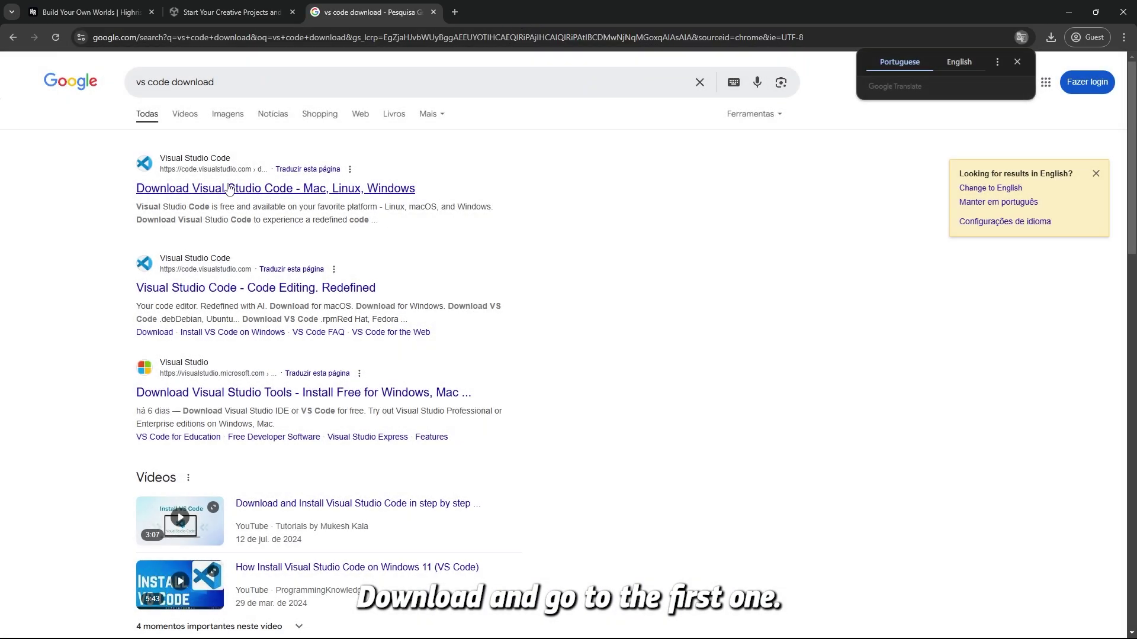
{"action": "left_click", "coordinate": [215, 188]}
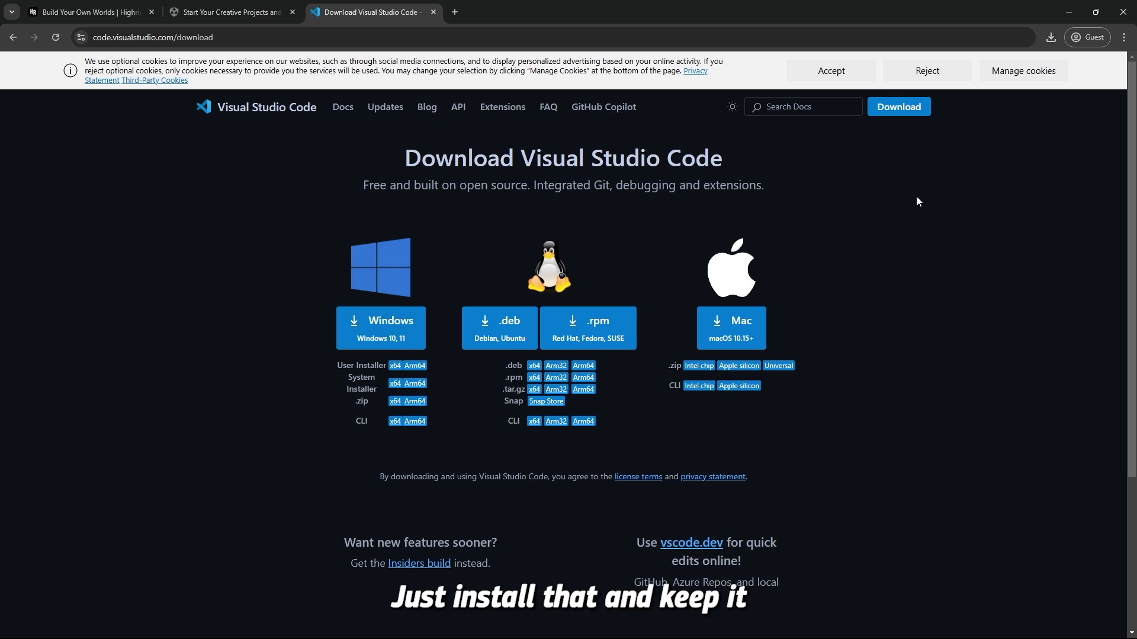
Minimize the browser to bring Unity Hub's empty Installs page back on screen
{"action": "left_click", "coordinate": [1068, 12]}
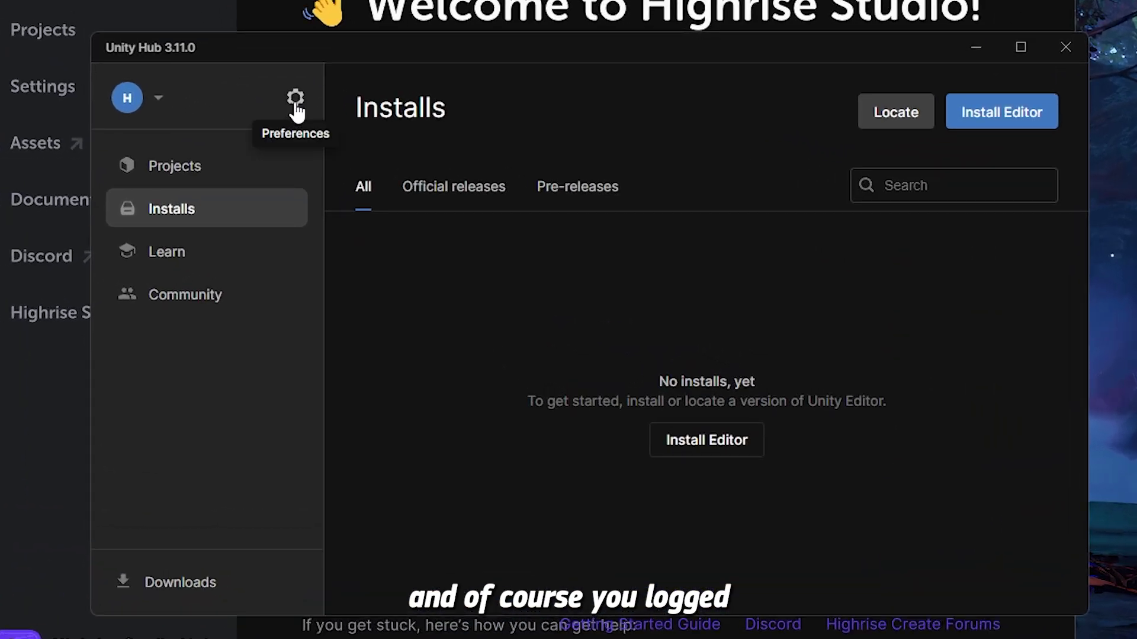
View the active Personal license under Unity Hub's Licenses preferences, opening and closing Add new license
{"action": "left_click", "coordinate": [295, 100]}
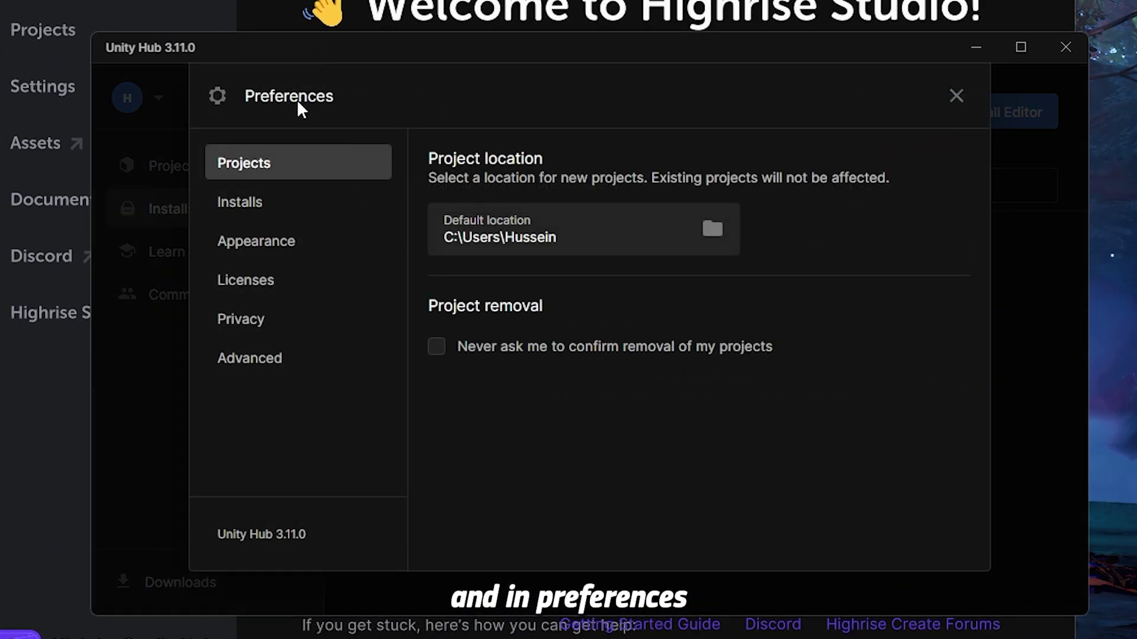
{"action": "left_click", "coordinate": [254, 287]}
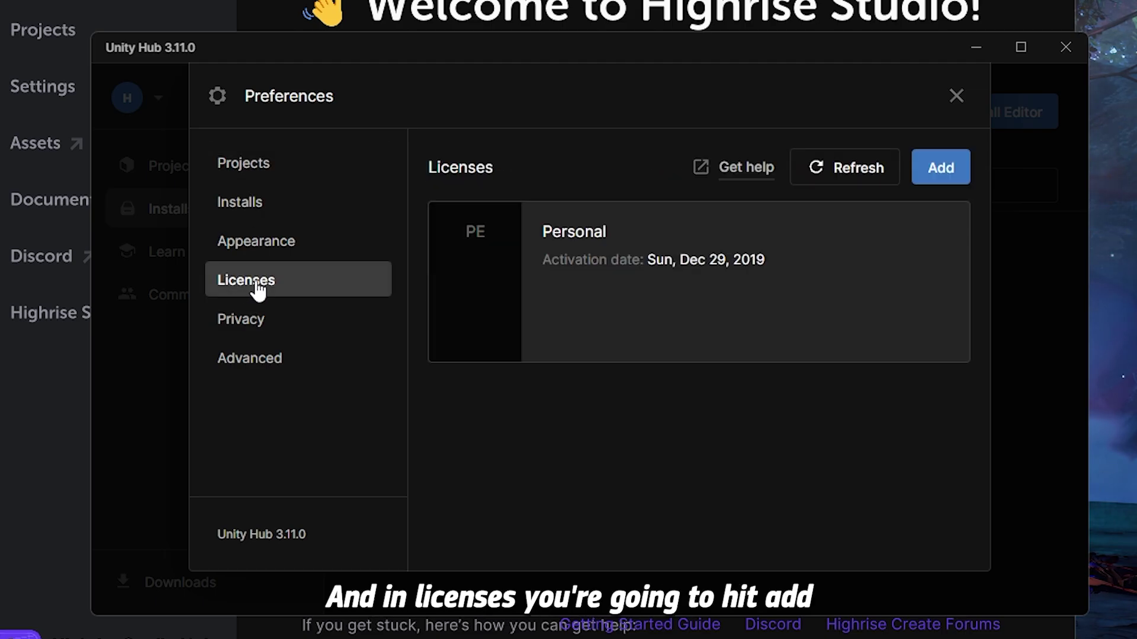
{"action": "left_click", "coordinate": [940, 171]}
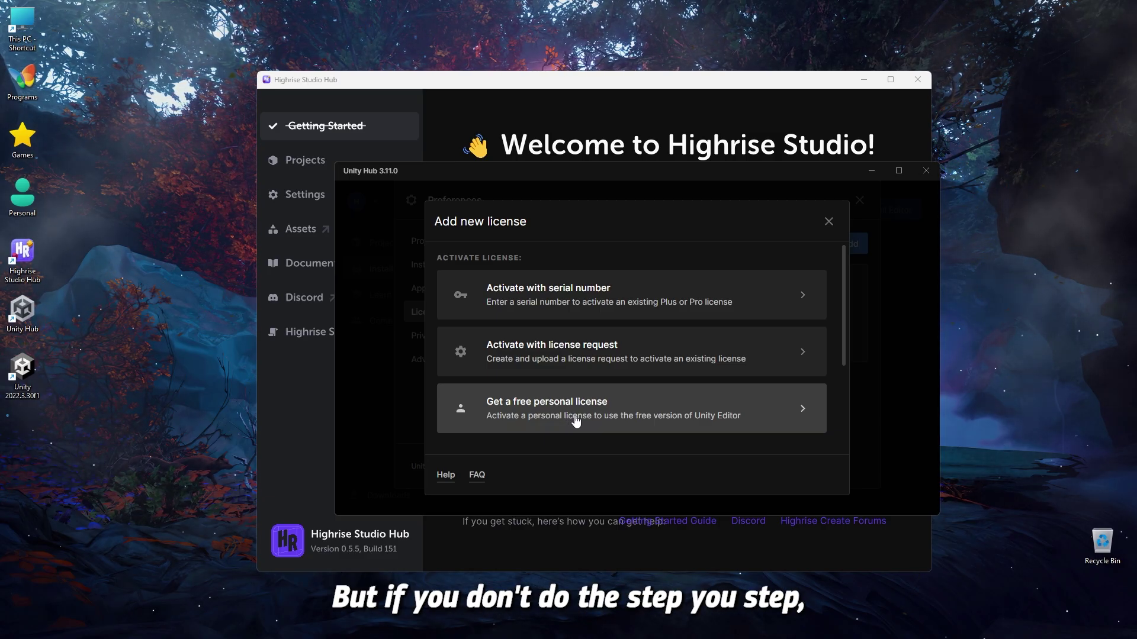
{"action": "left_click", "coordinate": [828, 221]}
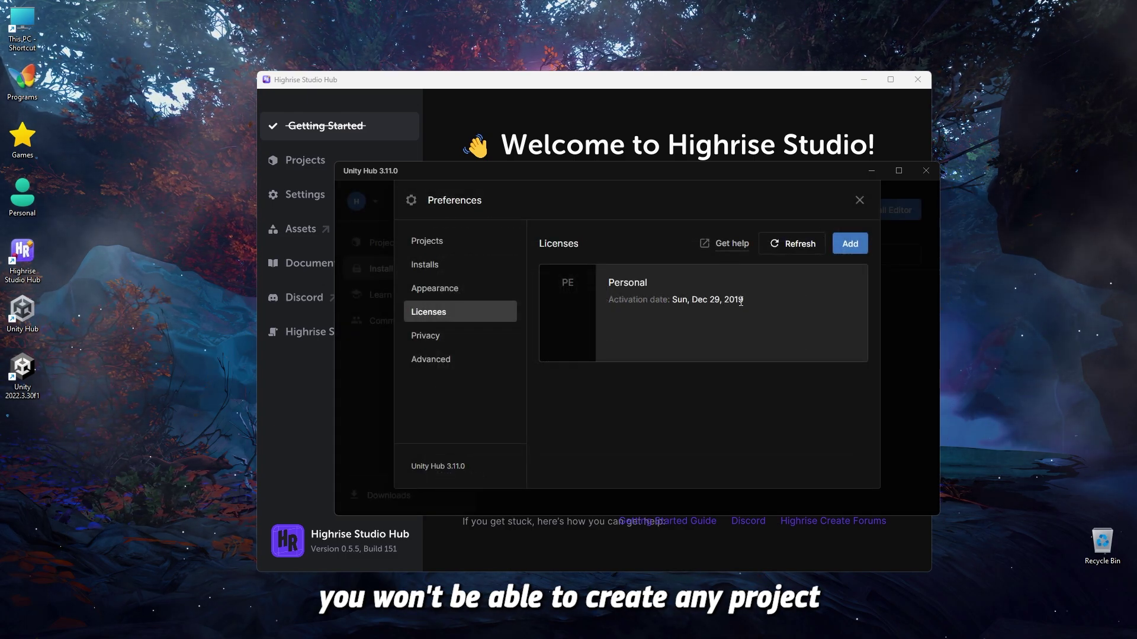